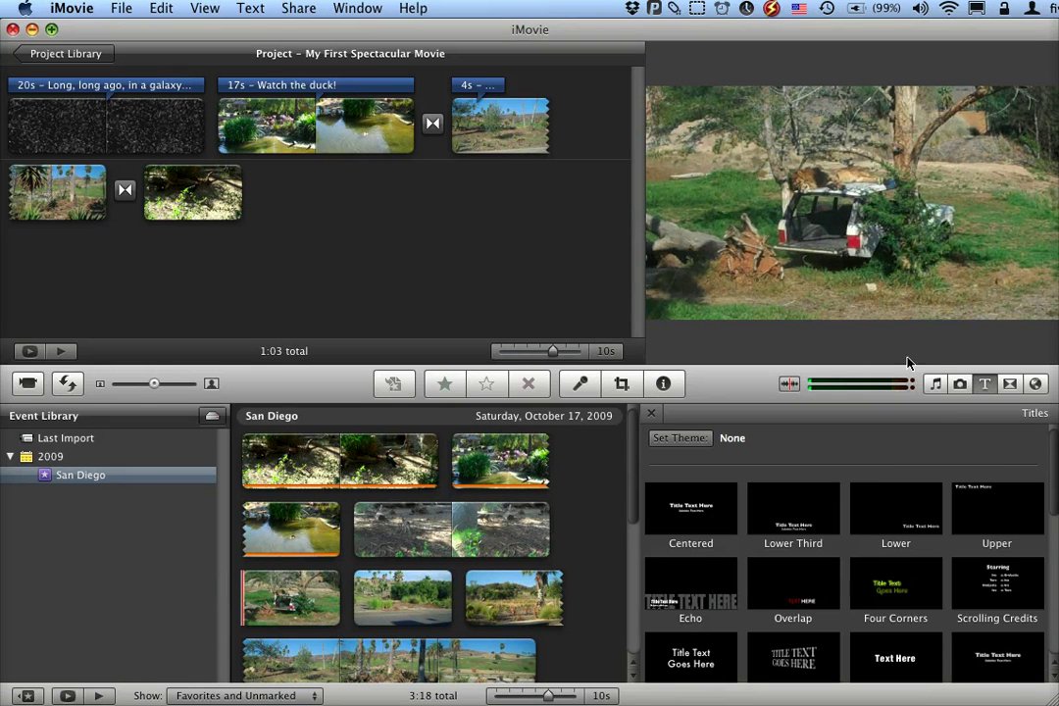
Open the Music and Sound Effects library, browse iMovie Sound Effects, then list the GarageBand songs.
click(934, 385)
click(934, 385)
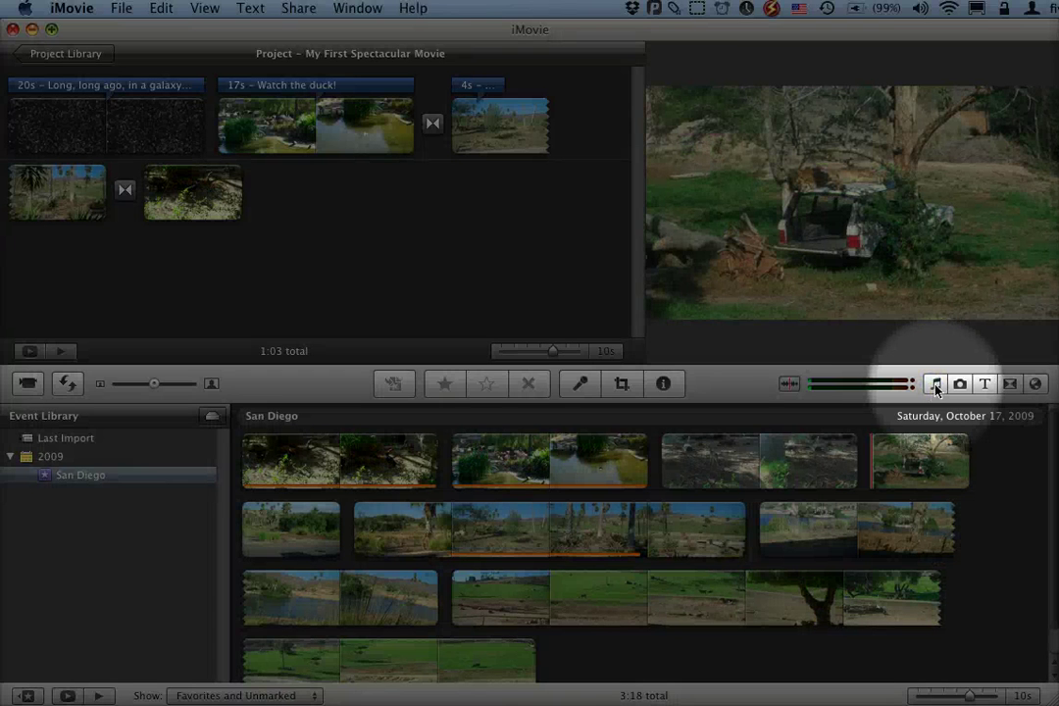
click(935, 384)
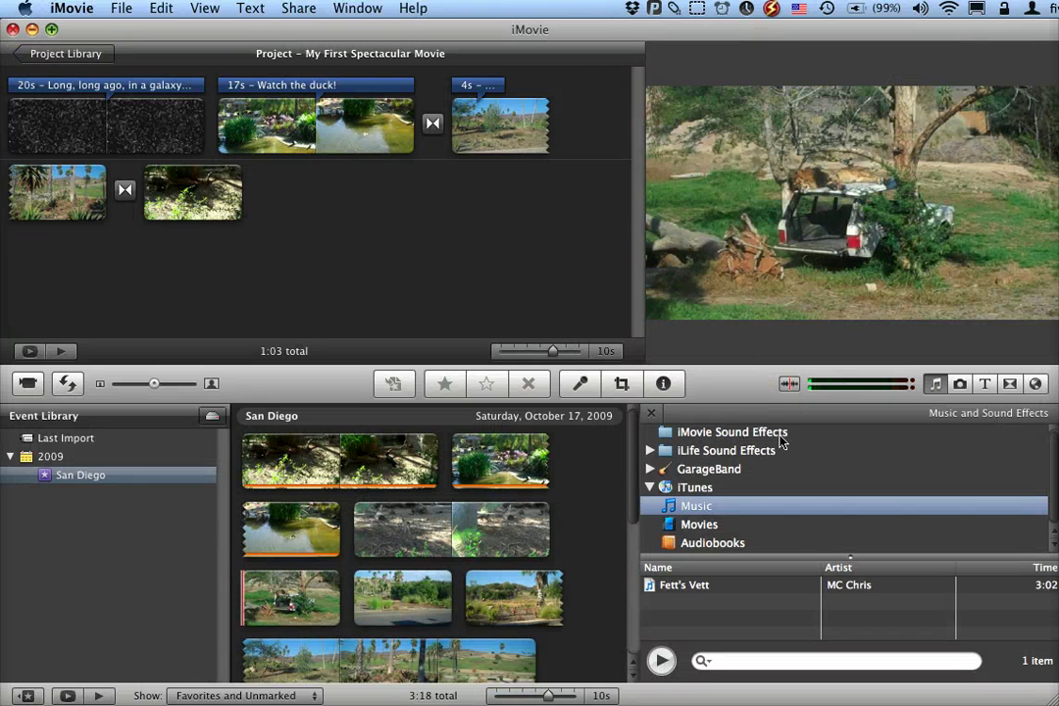
click(729, 433)
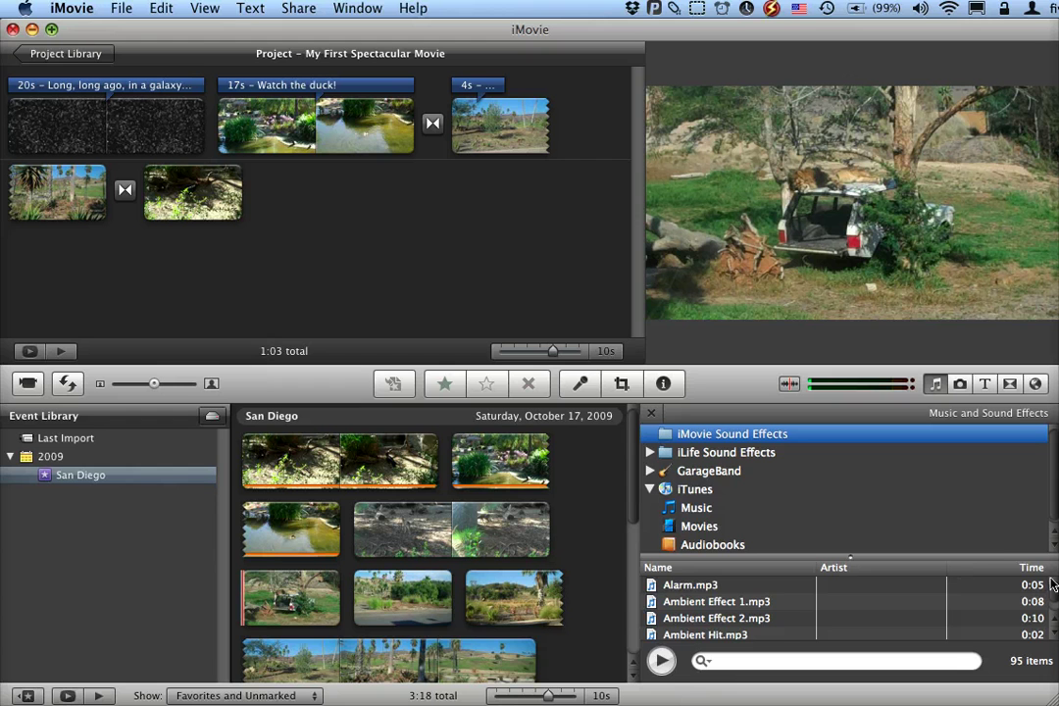
scroll(1053, 606, down, 20)
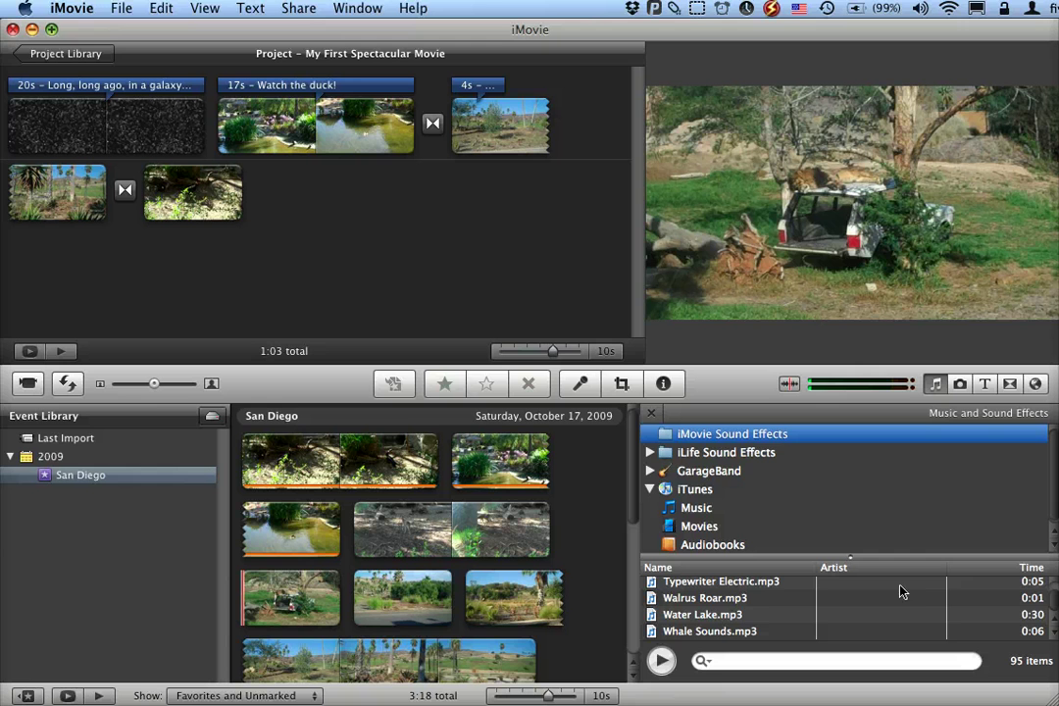
click(684, 472)
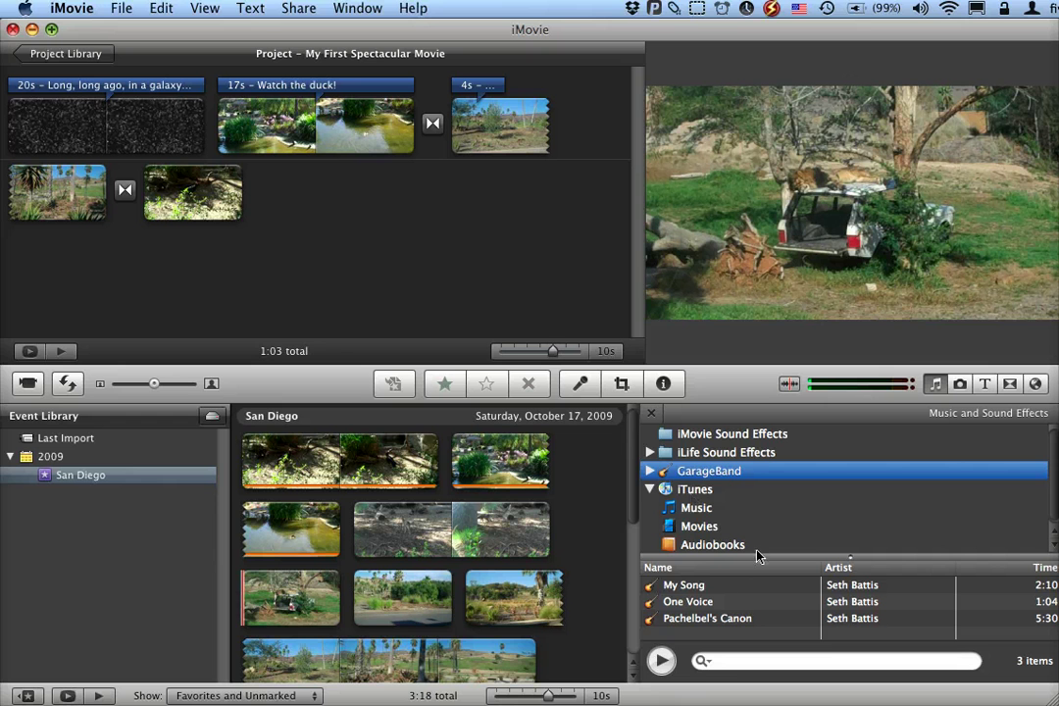
Show the iTunes Music library with its single song, Fett's Vett by MC Chris.
click(701, 509)
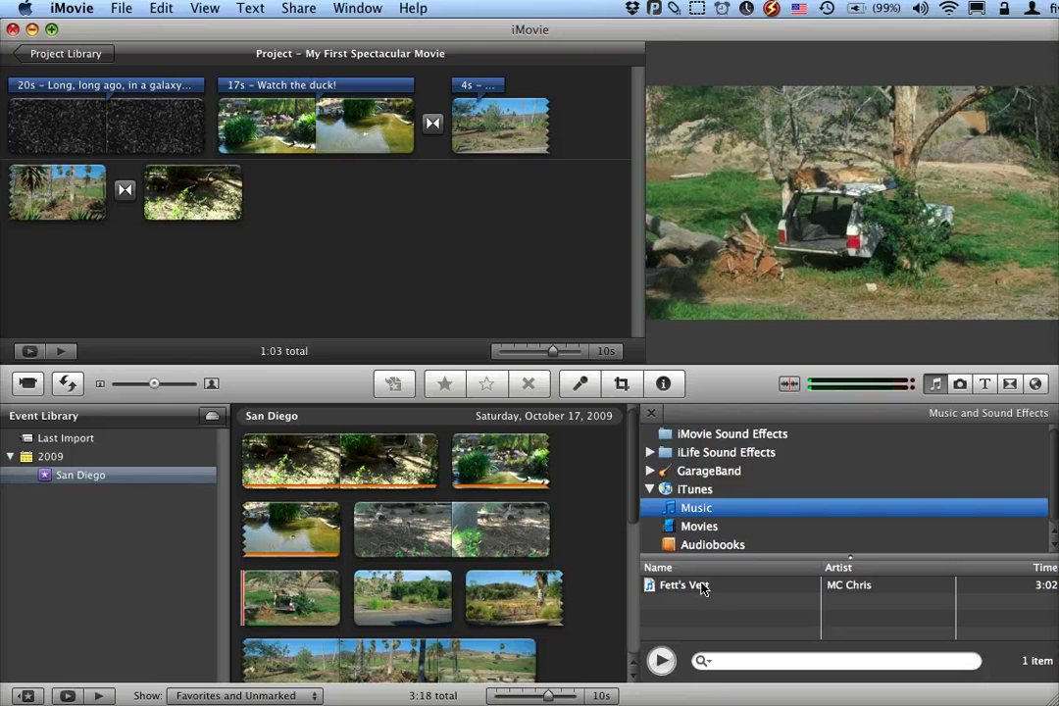
drag(701, 586, 380, 216)
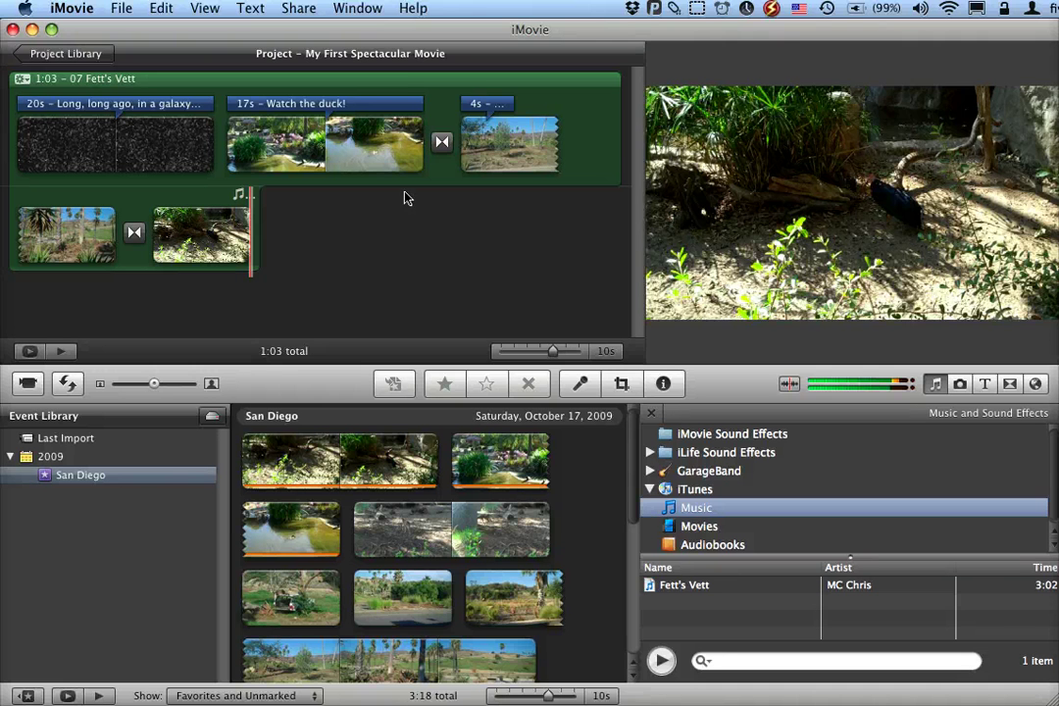
click(441, 88)
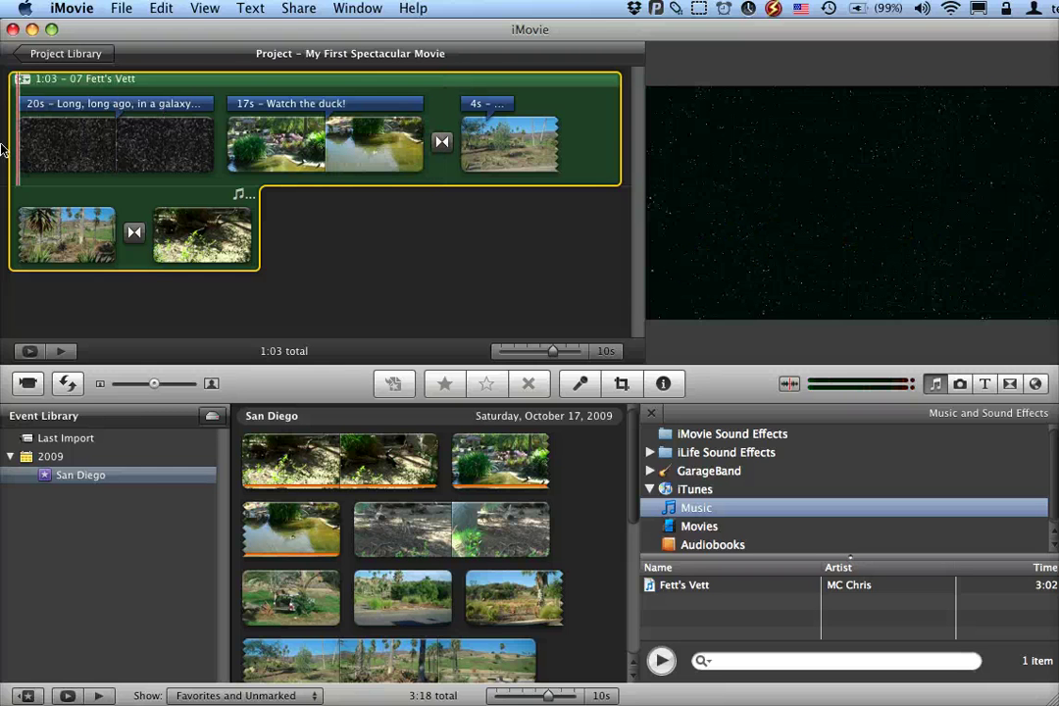
key(space)
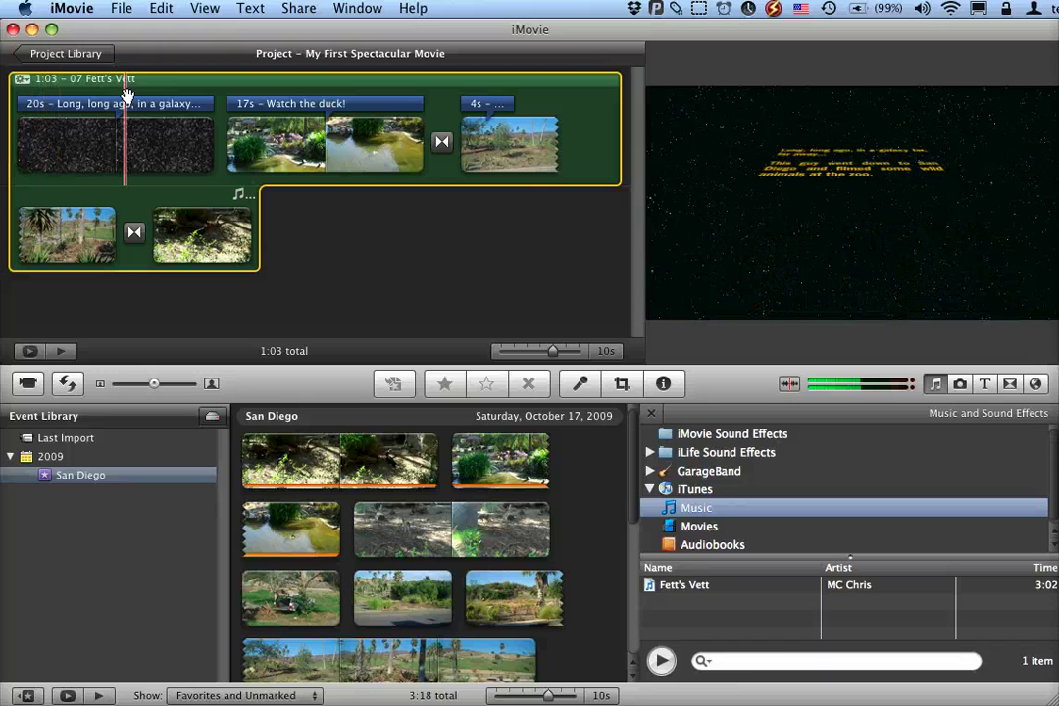
key(Delete)
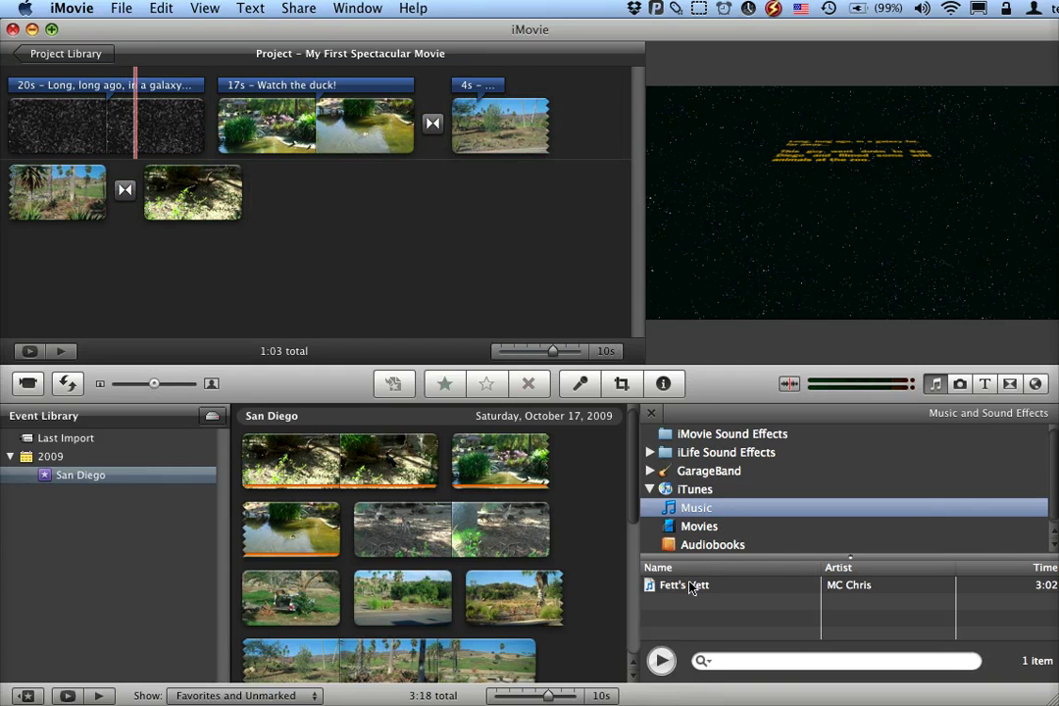
Add Fett's Vett as background music and attach Alarm.mp3 and Ambient Effect 1.mp3 under the first clip.
drag(691, 587, 152, 276)
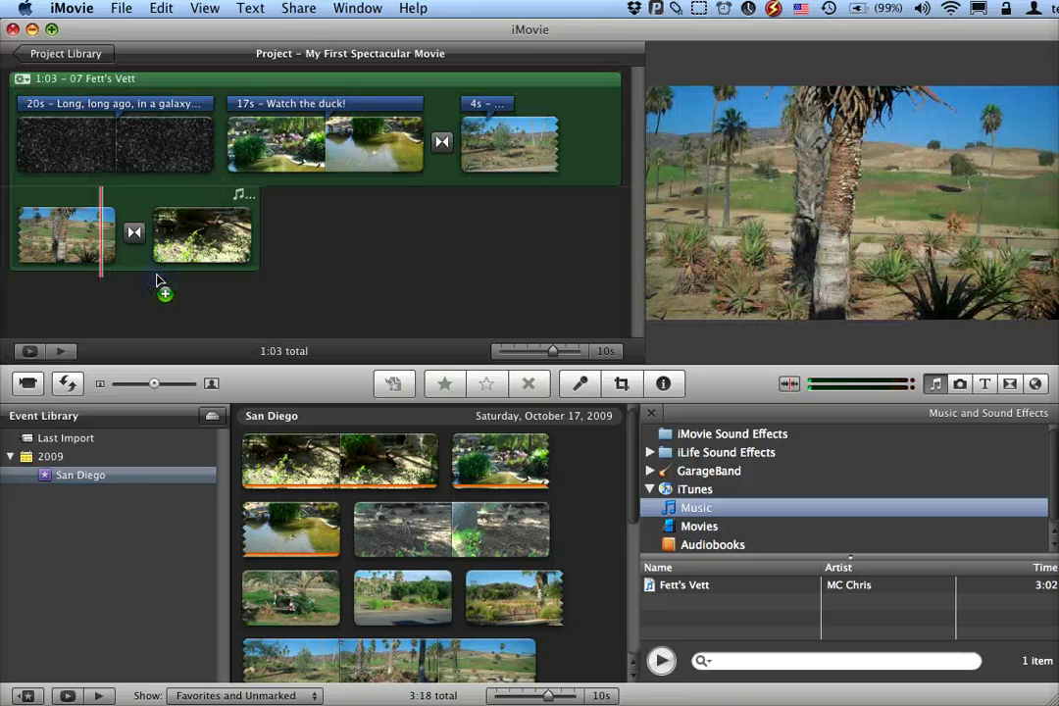
click(715, 434)
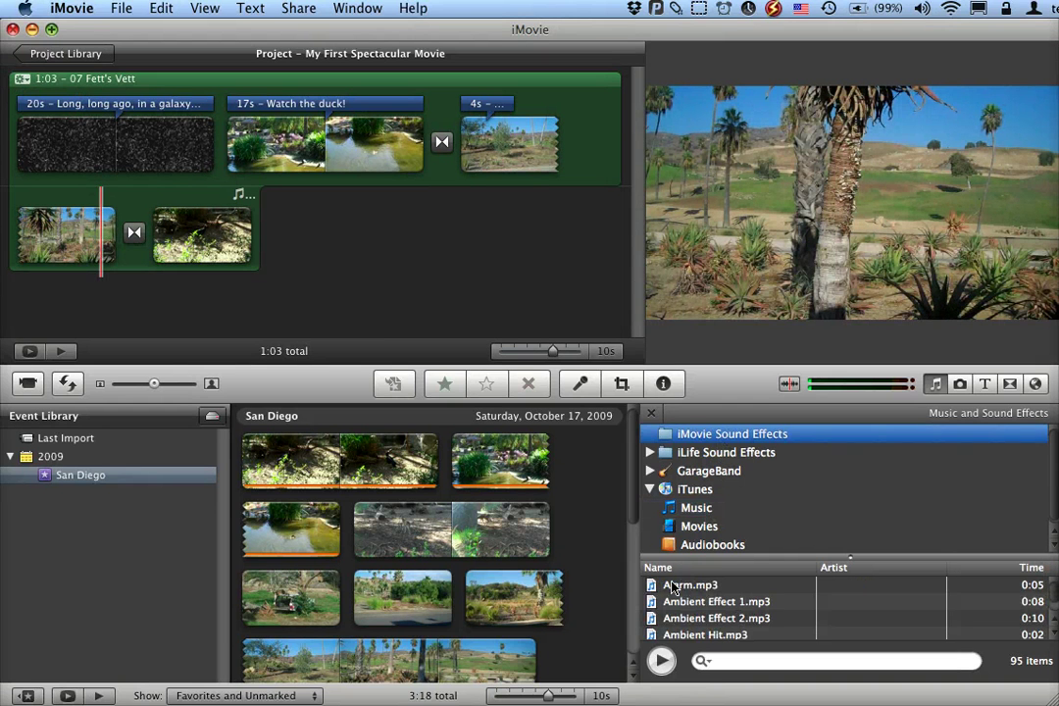
drag(672, 587, 110, 167)
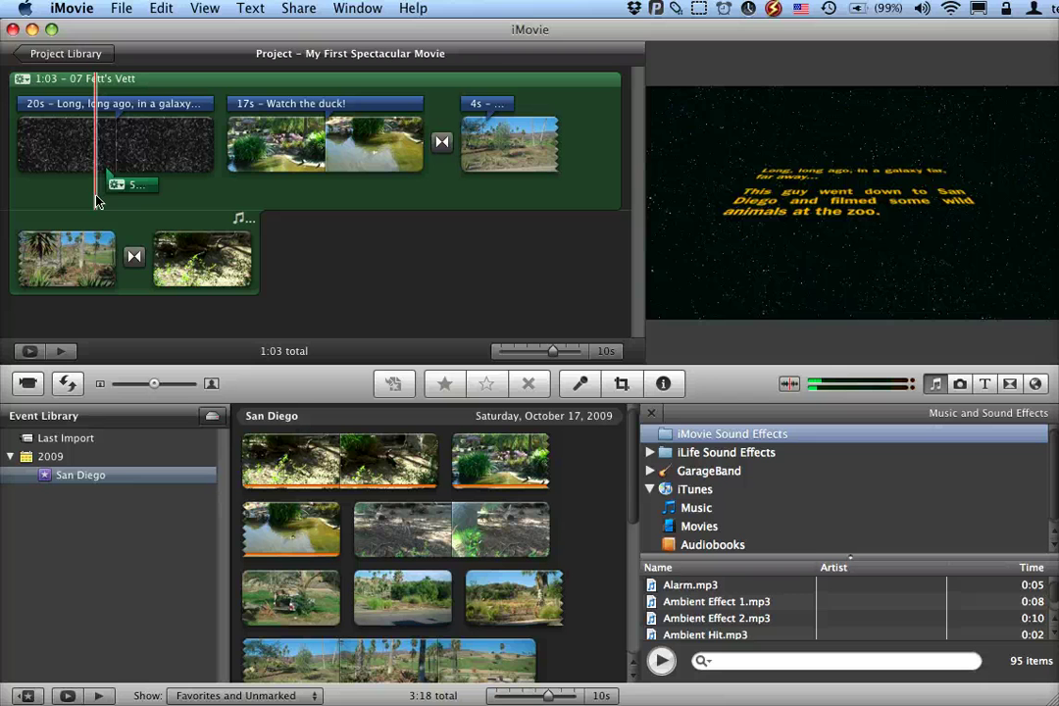
key(space)
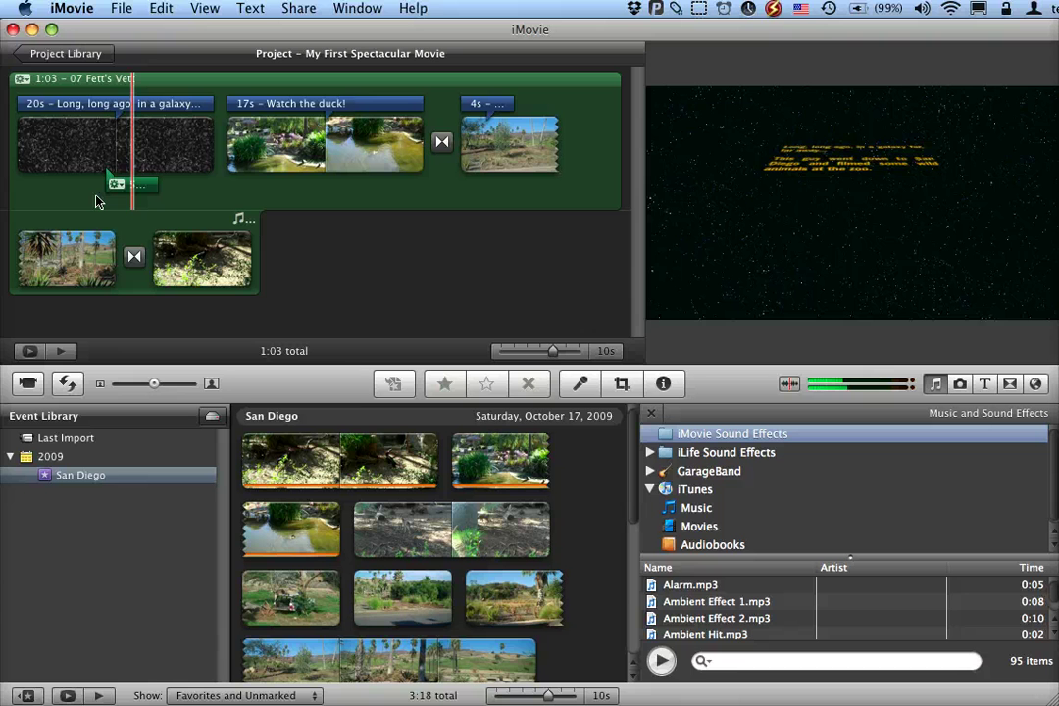
key(space)
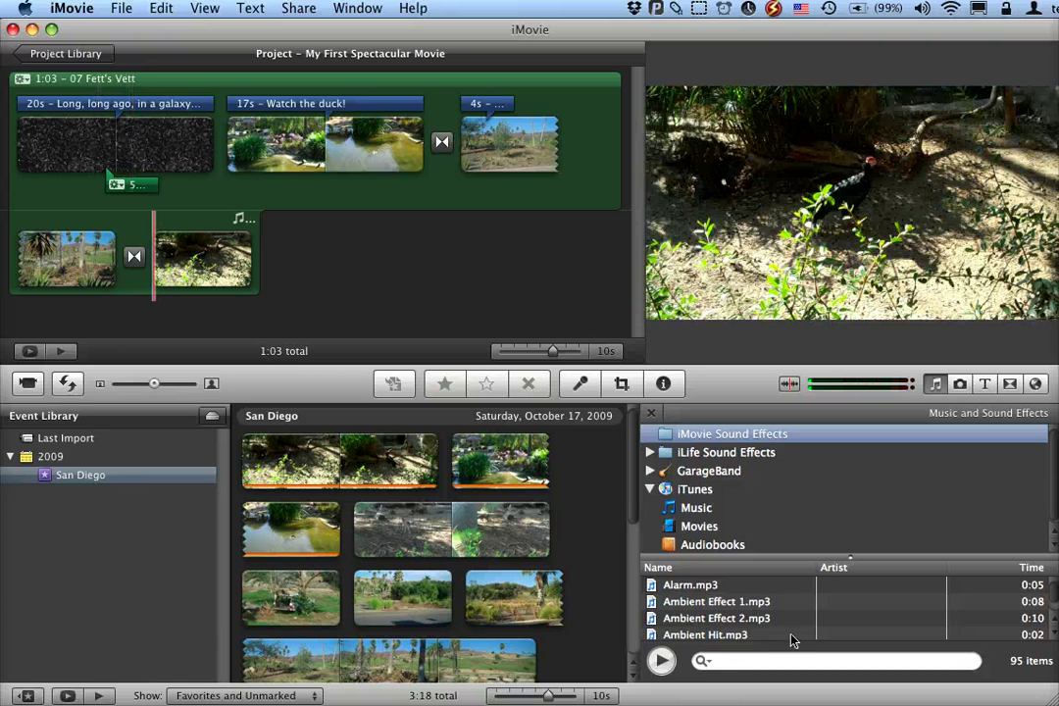
drag(676, 601, 141, 132)
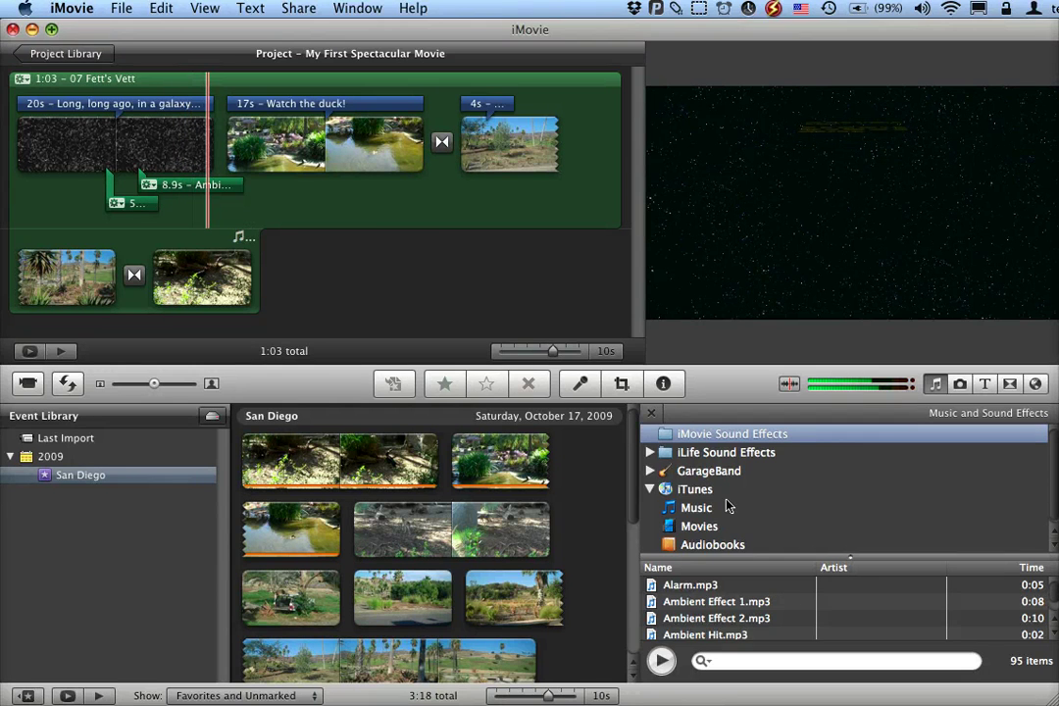
click(670, 473)
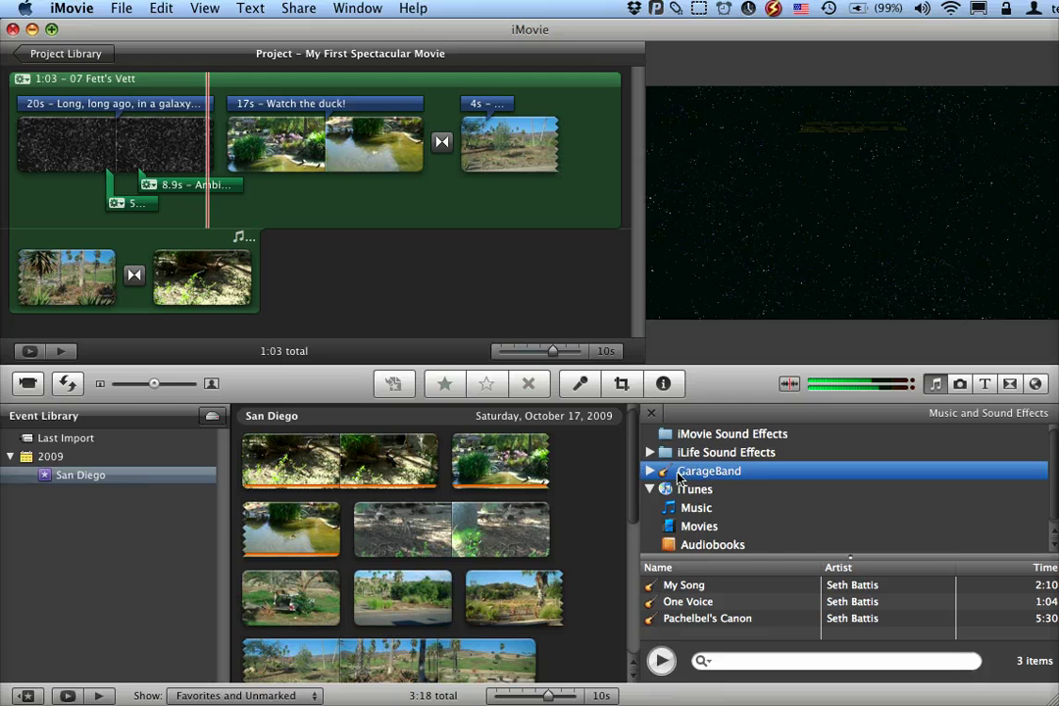
click(650, 472)
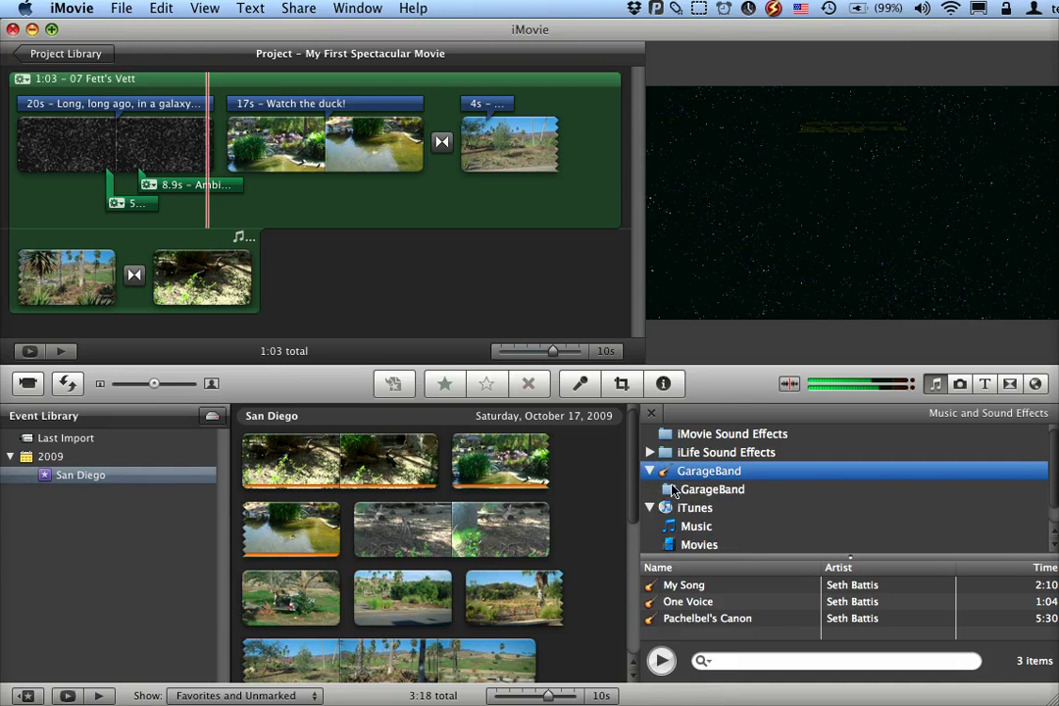
click(691, 491)
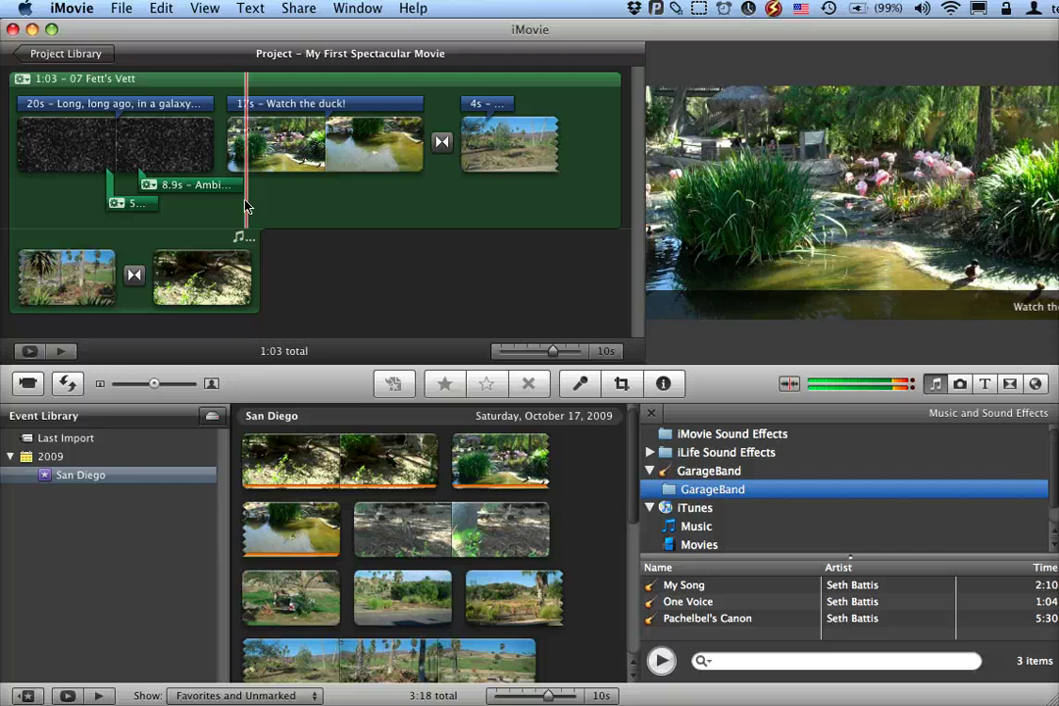
Select the opening starfield title clip, then select all project clips with Command-A.
click(184, 149)
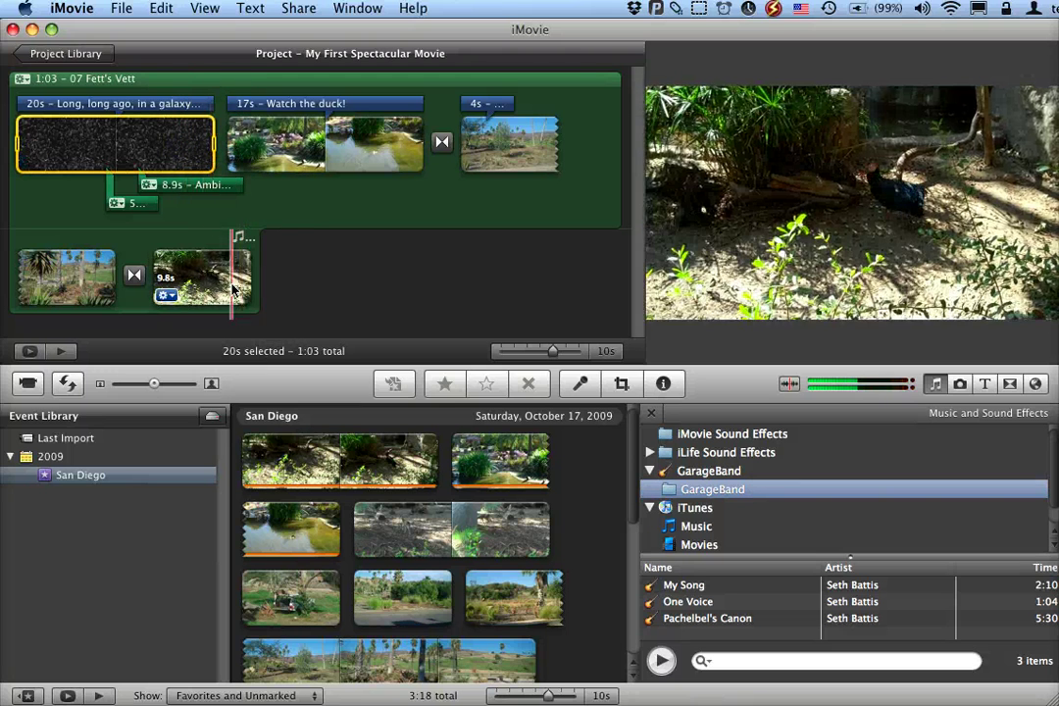
key(super+a)
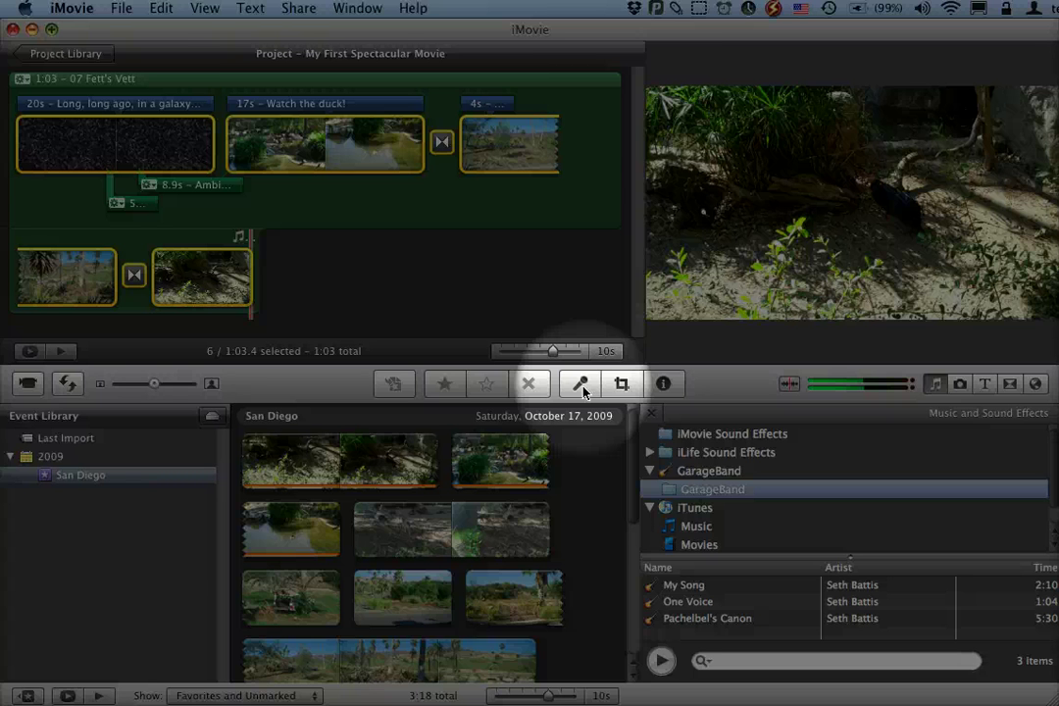
Open the Voiceover panel (Built-in Microphone, 54% volume, -20dB noise reduction) and move it aside.
click(581, 386)
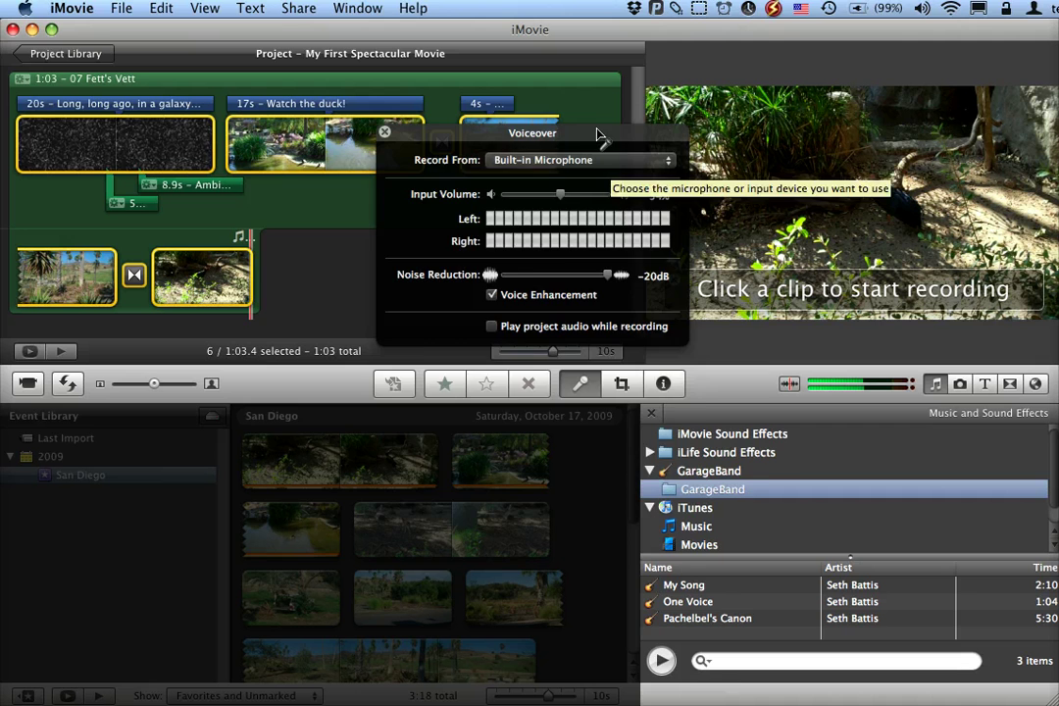
drag(597, 134, 551, 120)
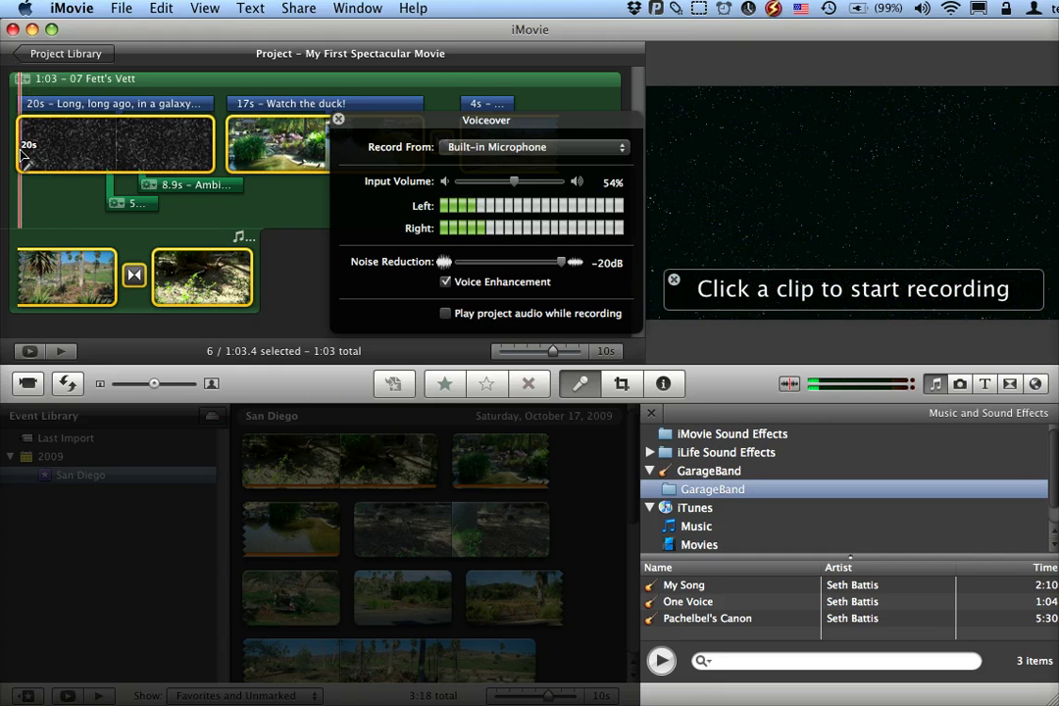
Record a 16-second voiceover over the starfield title clip and select the new Voiceover Recording.
click(24, 155)
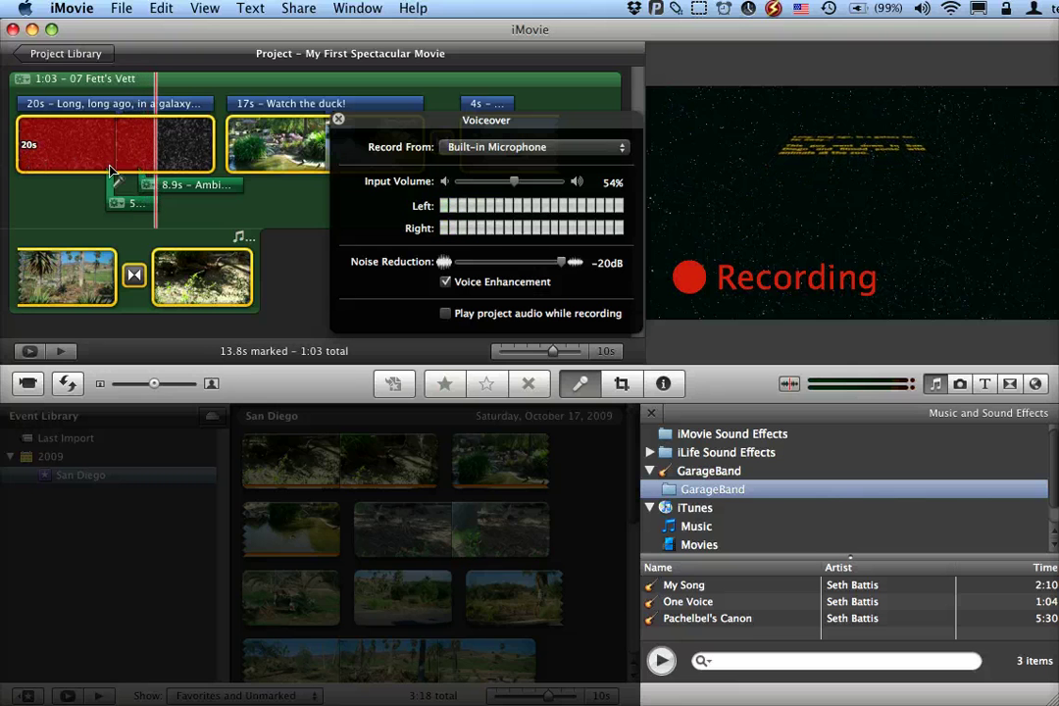
click(226, 158)
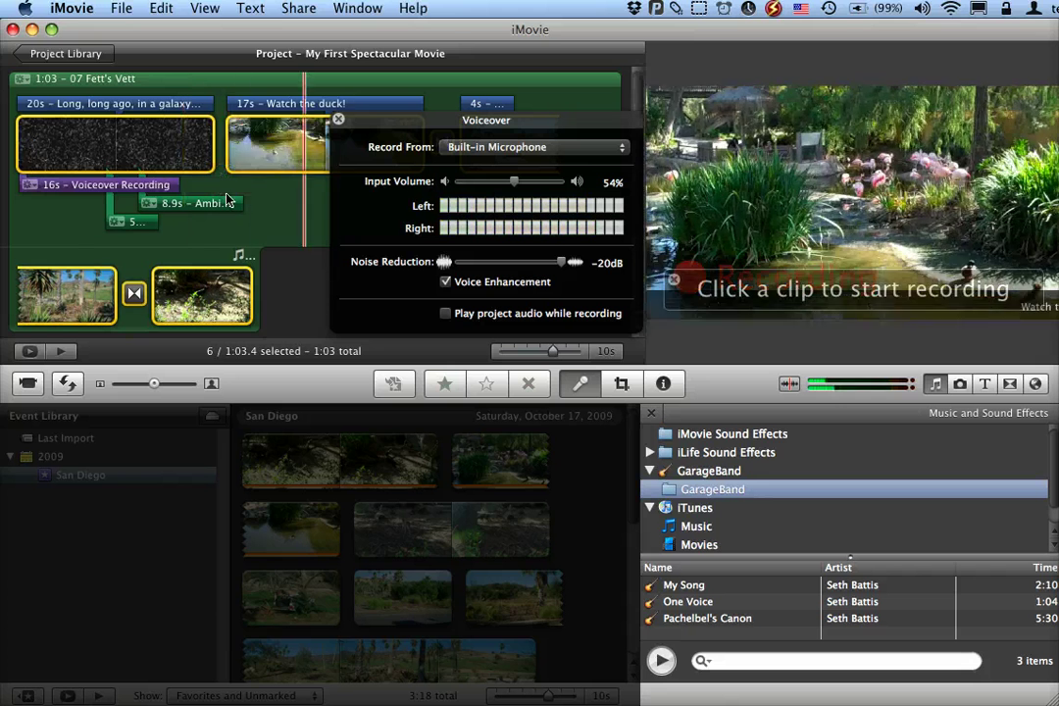
click(61, 187)
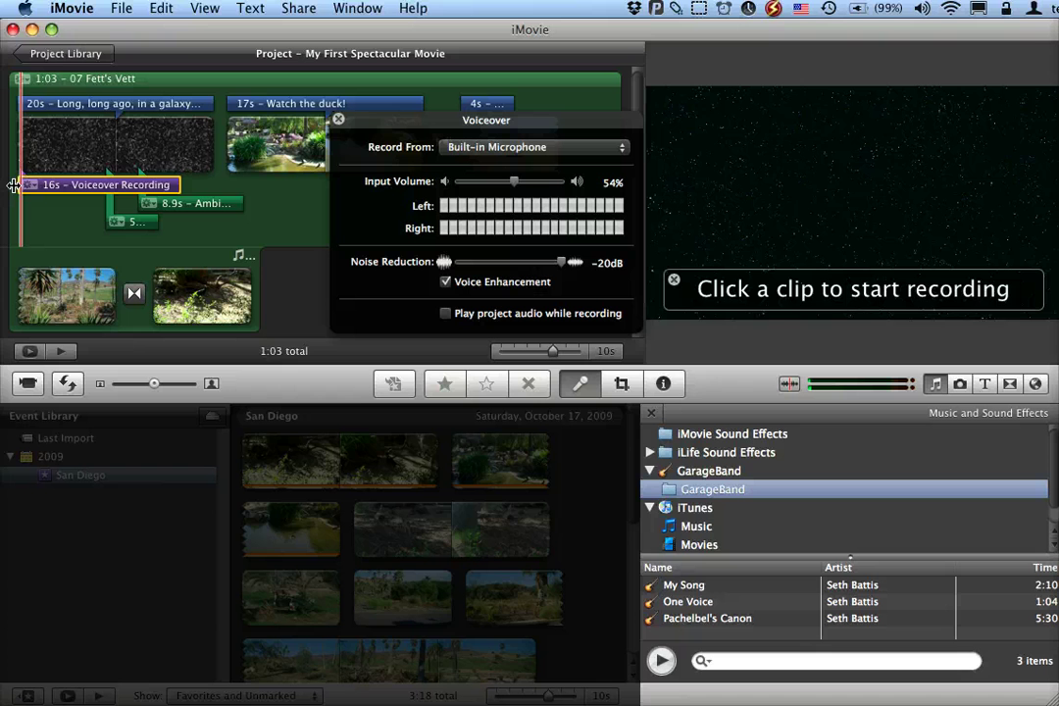
key(space)
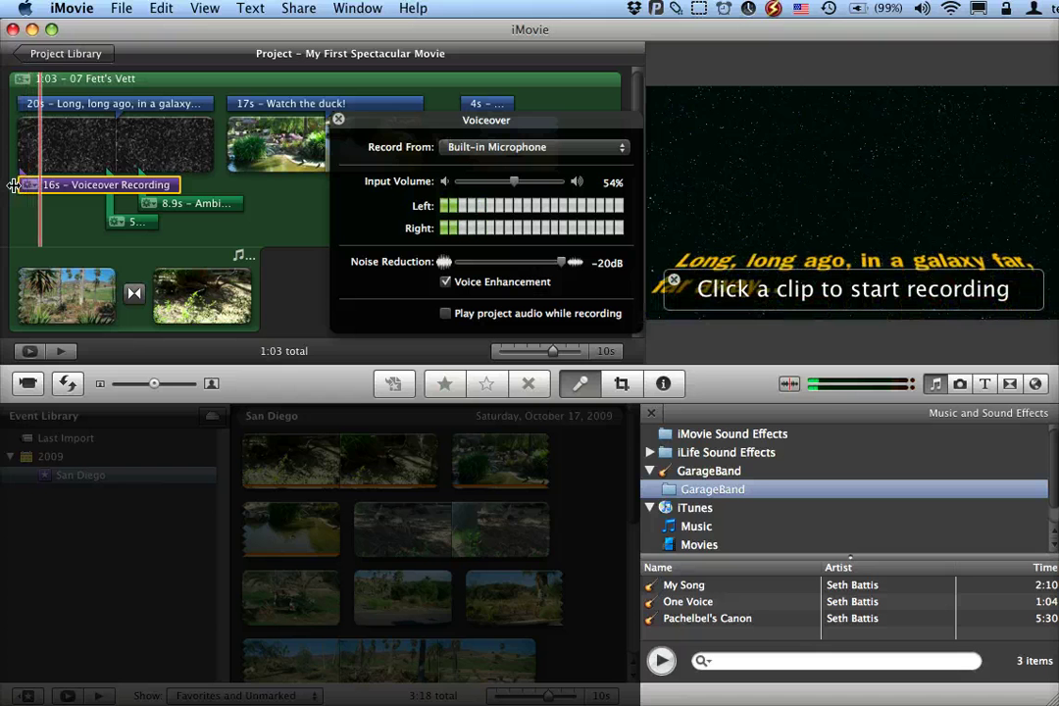
key(space)
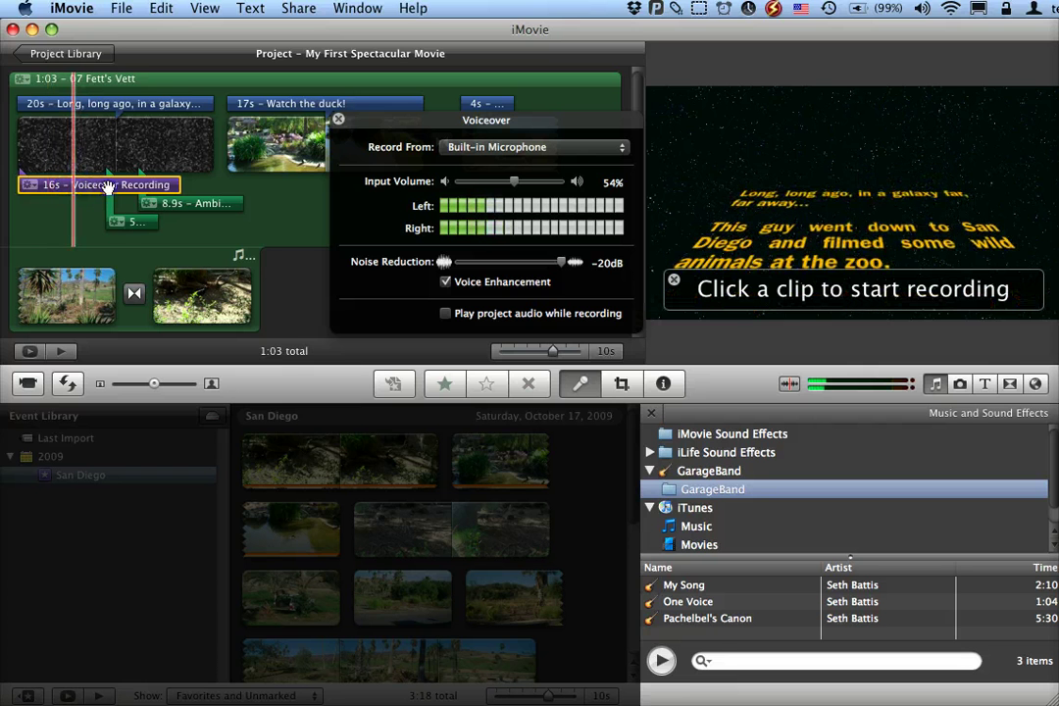
click(173, 203)
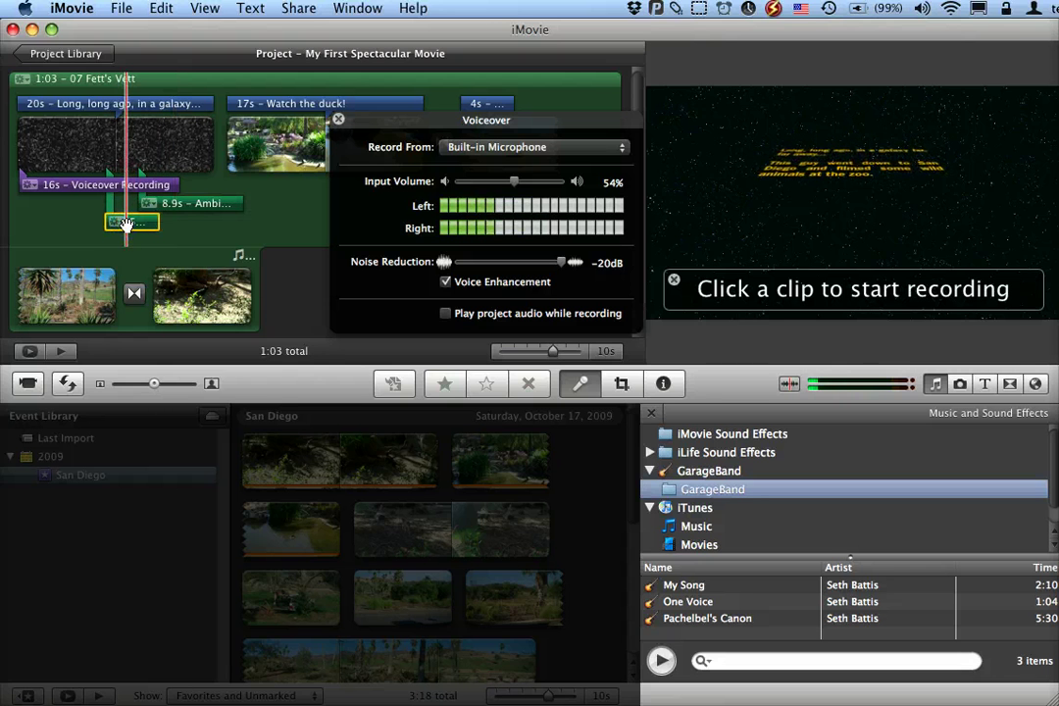
click(55, 185)
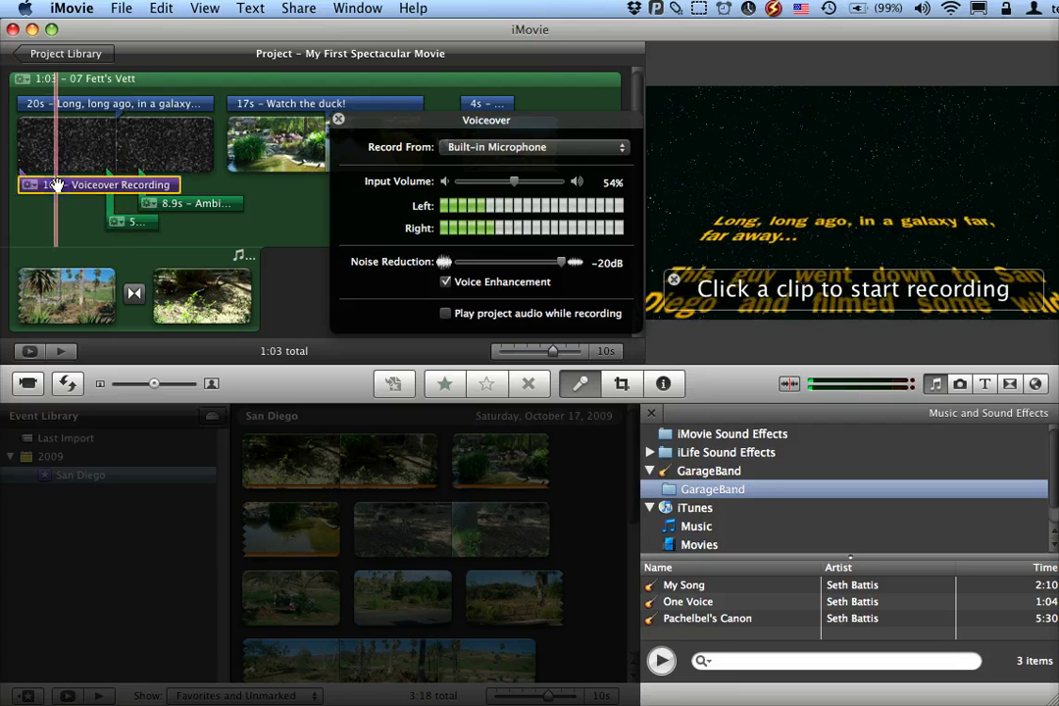
click(30, 191)
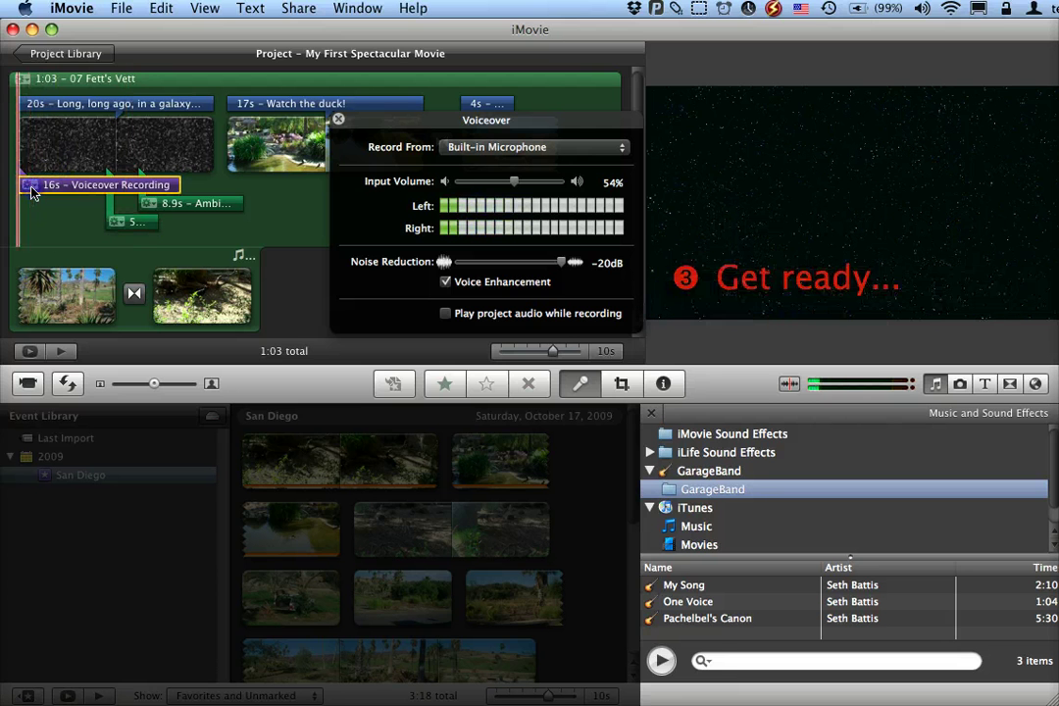
click(340, 121)
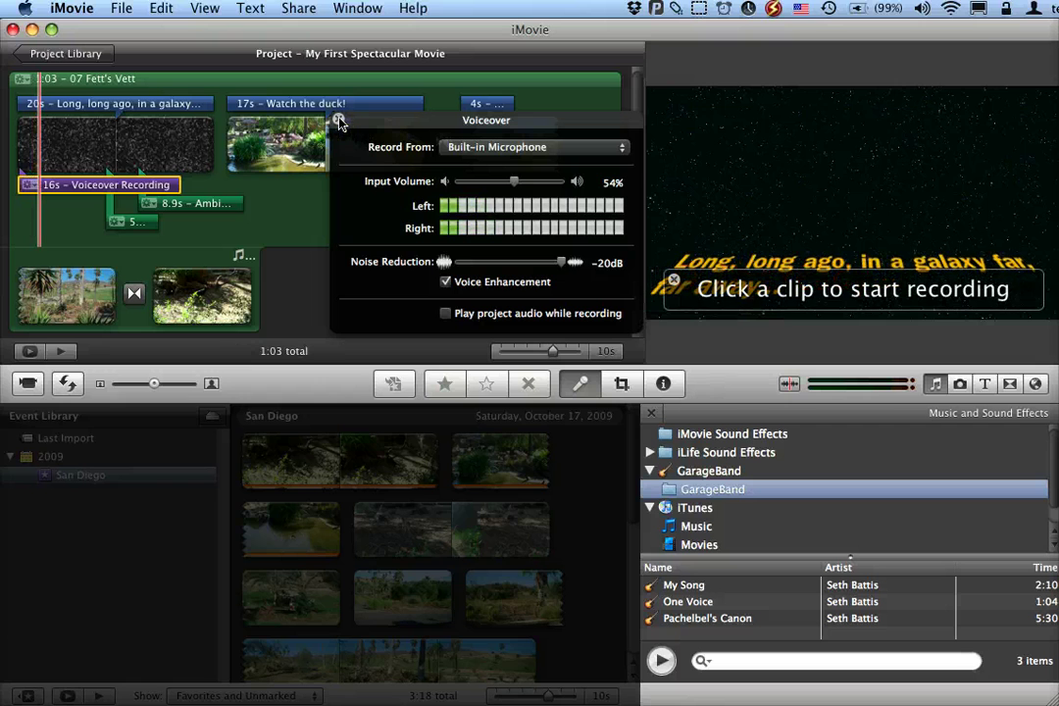
Close the Voiceover panel, slide the voiceover later, and move the 8.9s ambient clip earlier.
click(340, 121)
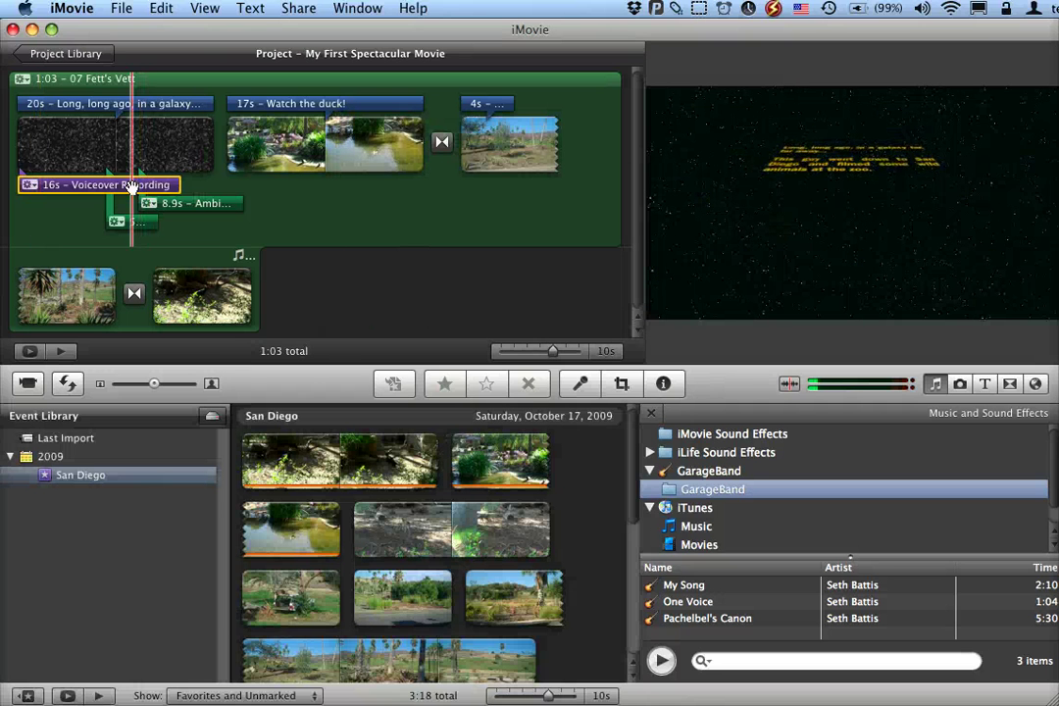
drag(141, 187, 225, 189)
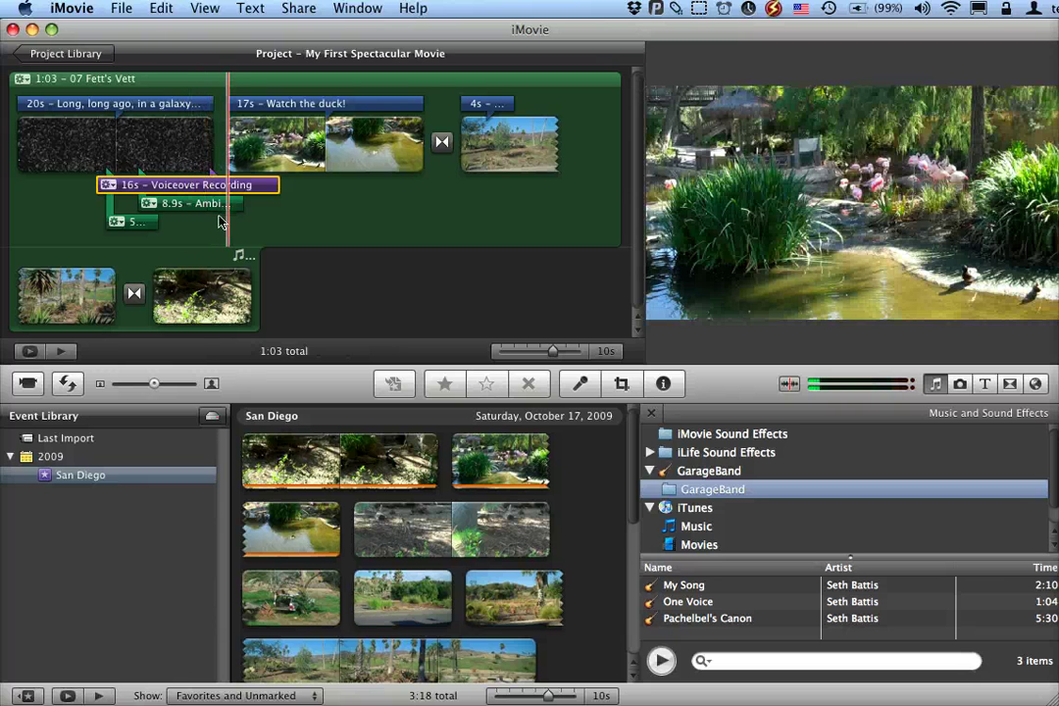
mouse_move(232, 279)
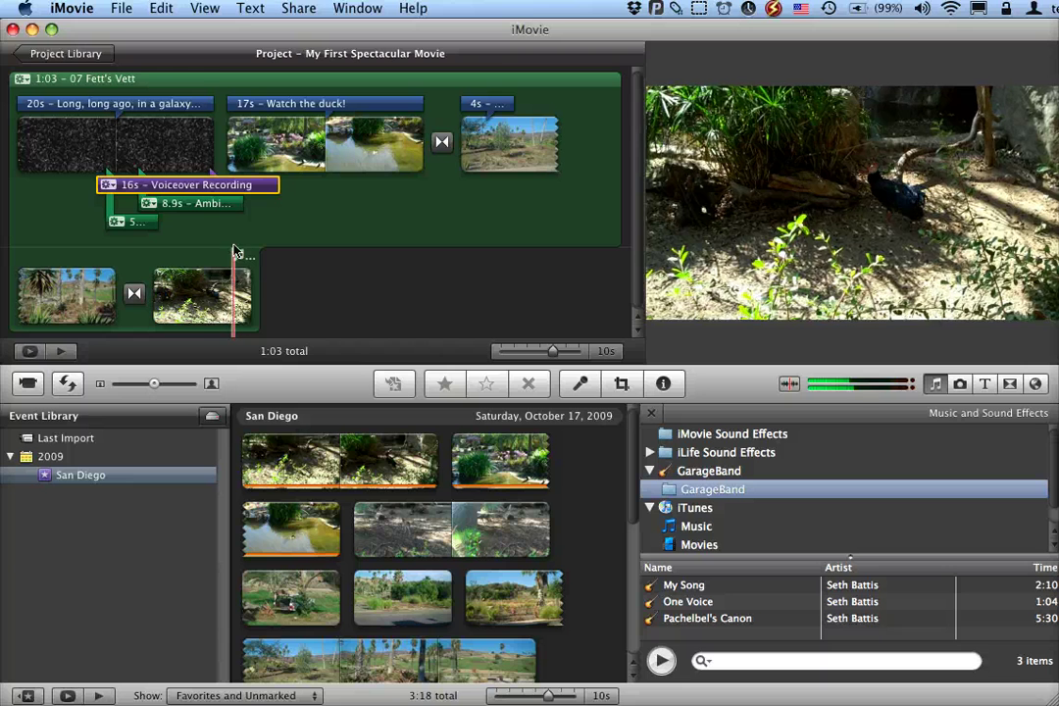
drag(153, 205, 94, 203)
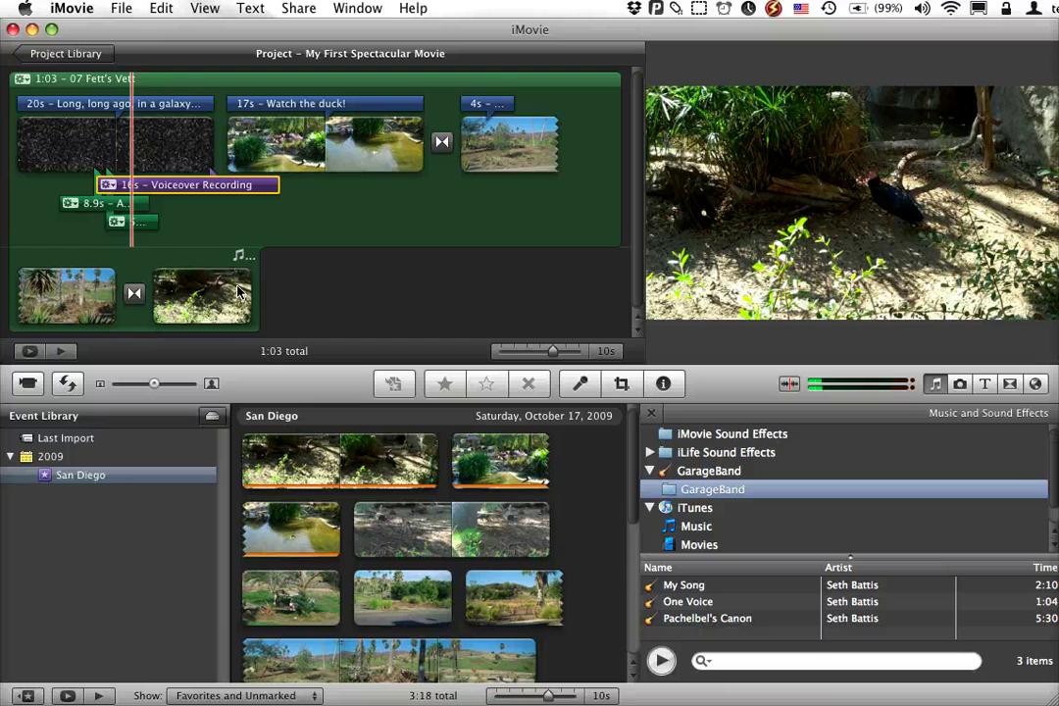
mouse_move(239, 291)
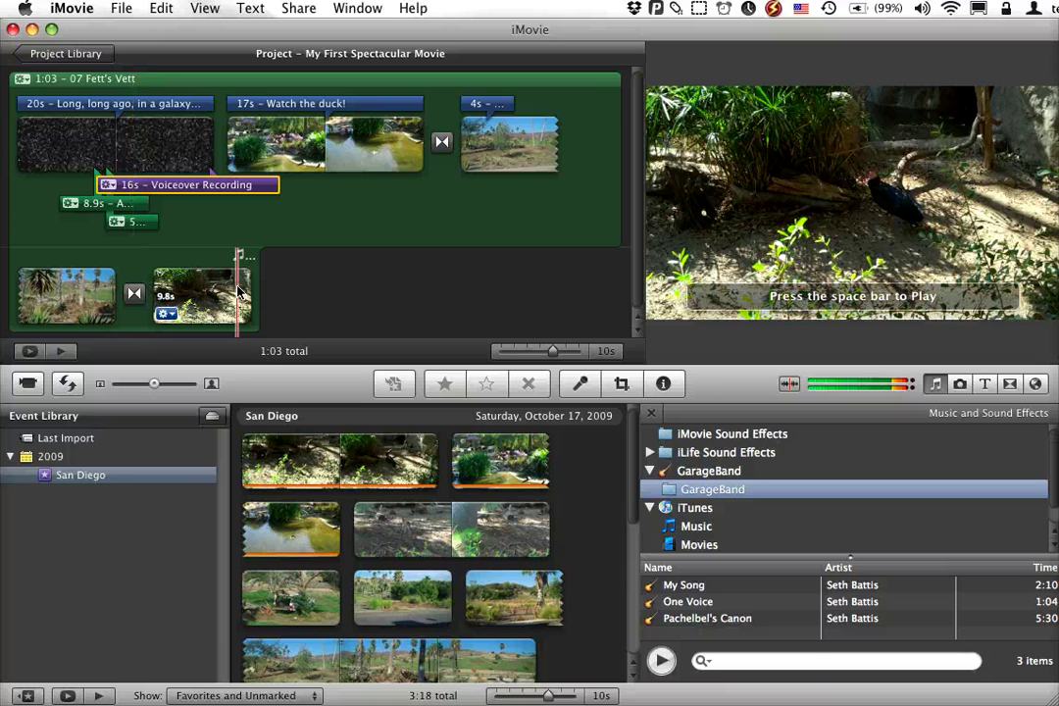